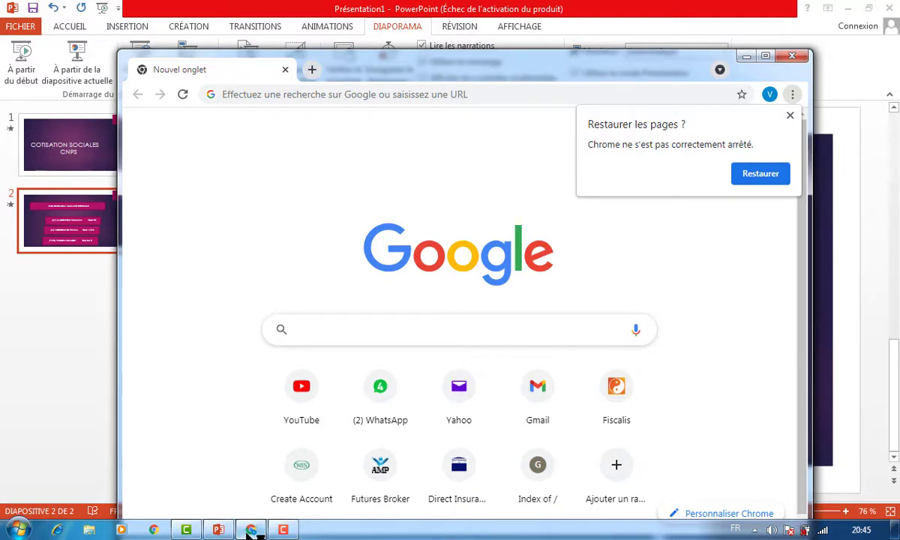
# Search Google for "cnps.cm télédéclaration" and open the CNPS result "Connexion a l'espace de teledeclaration"
pyautogui.write('N')
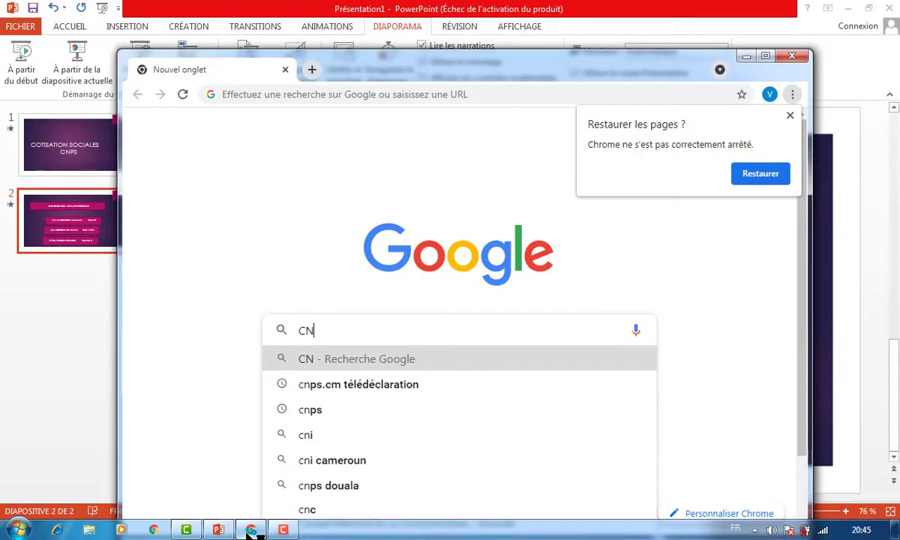
pyautogui.click(341, 387)
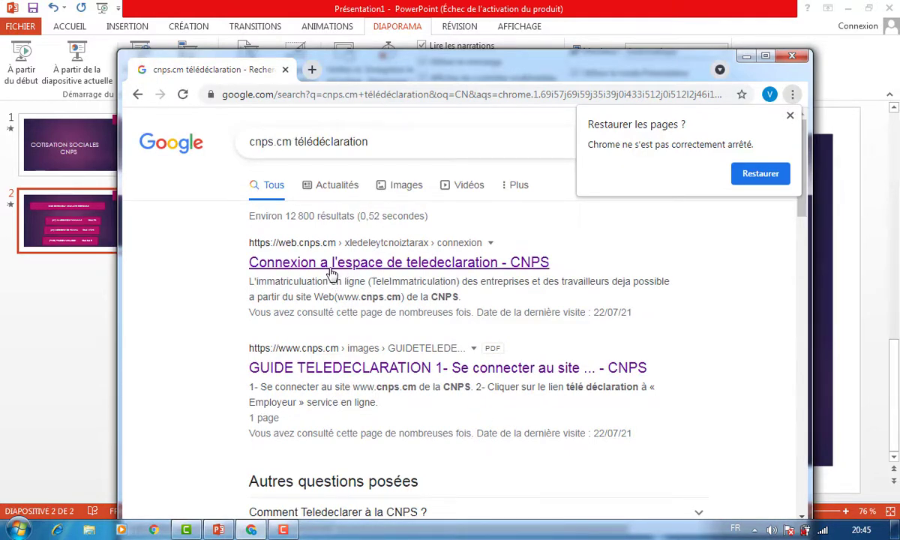
pyautogui.click(331, 264)
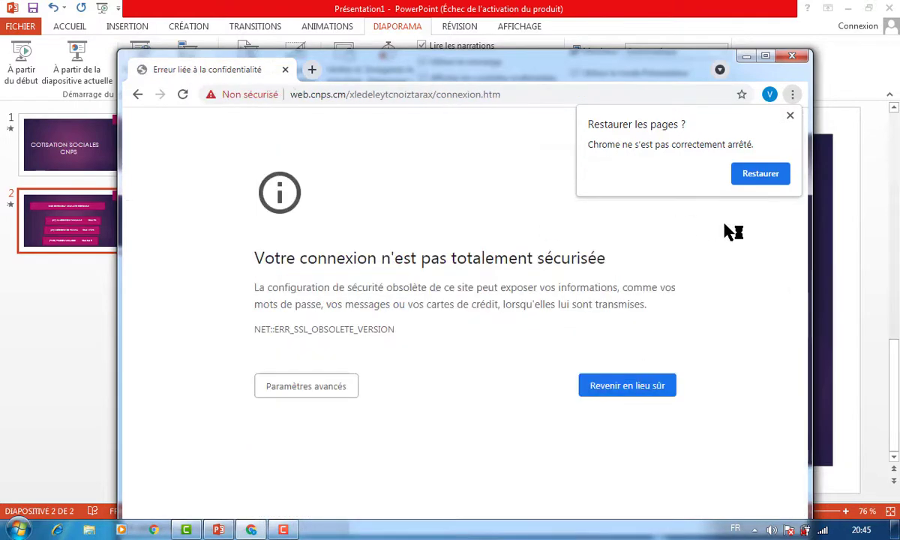
# Continue past the browser's security warning to web.cnps.cm and dismiss the offer to restore pages
pyautogui.click(300, 387)
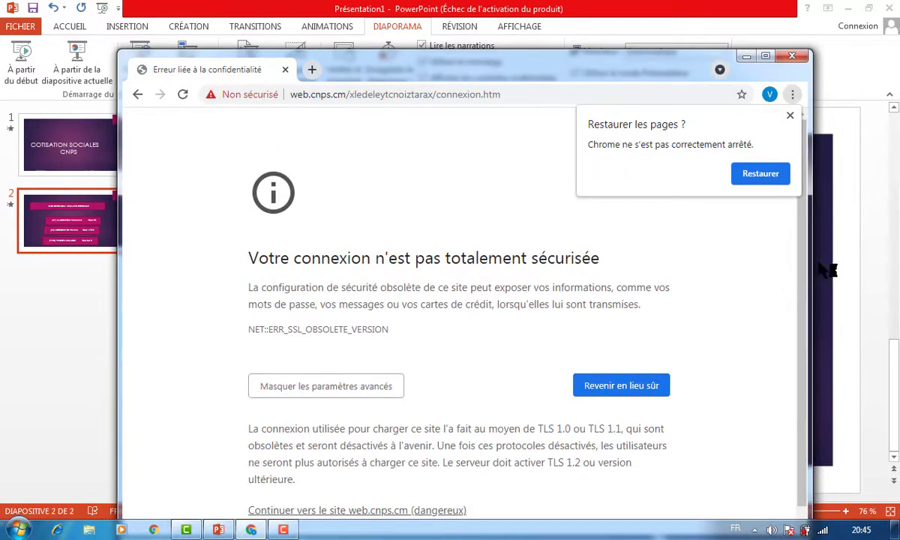
pyautogui.moveTo(804, 267); pyautogui.dragTo(797, 367)
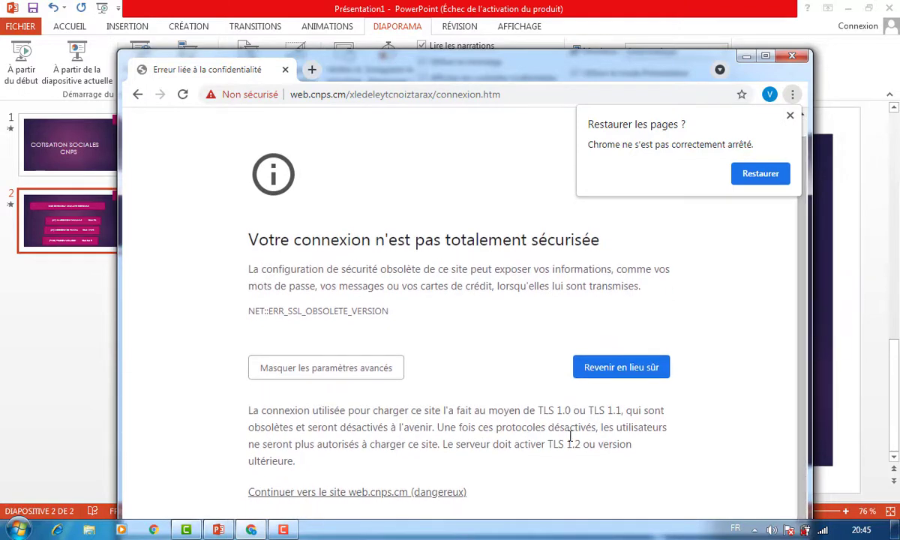
pyautogui.click(339, 495)
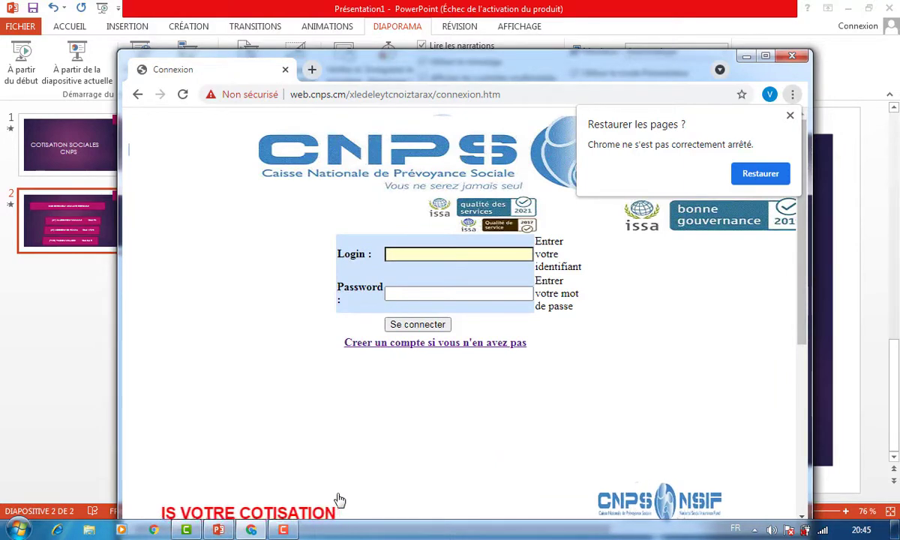
pyautogui.click(791, 116)
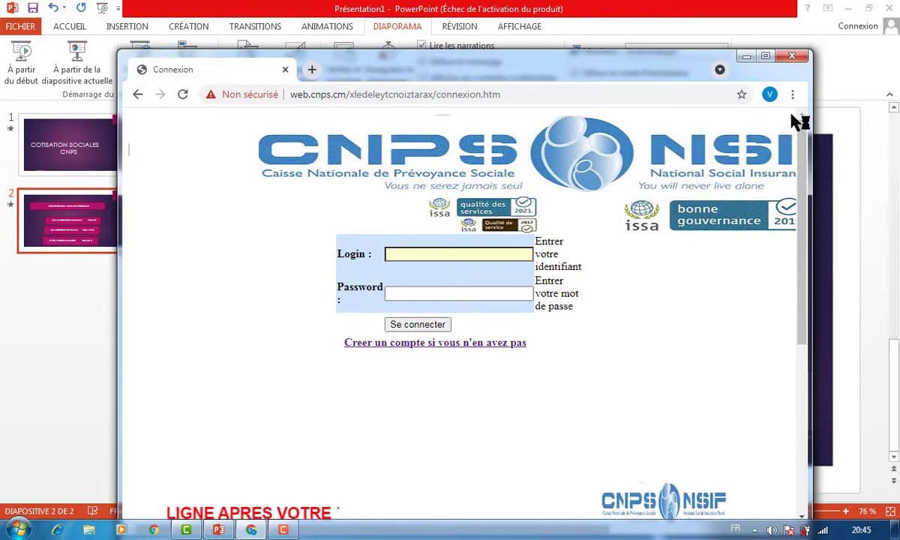
pyautogui.click(285, 531)
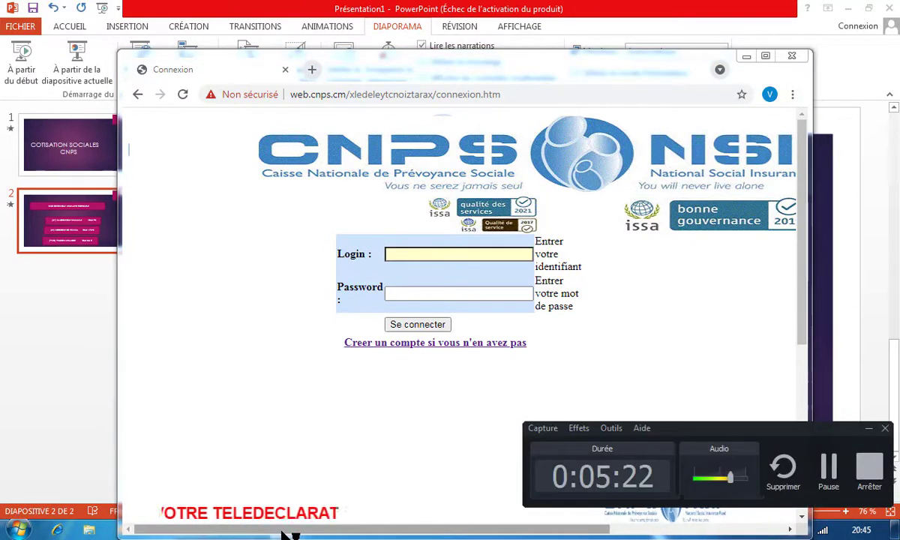
pyautogui.click(828, 471)
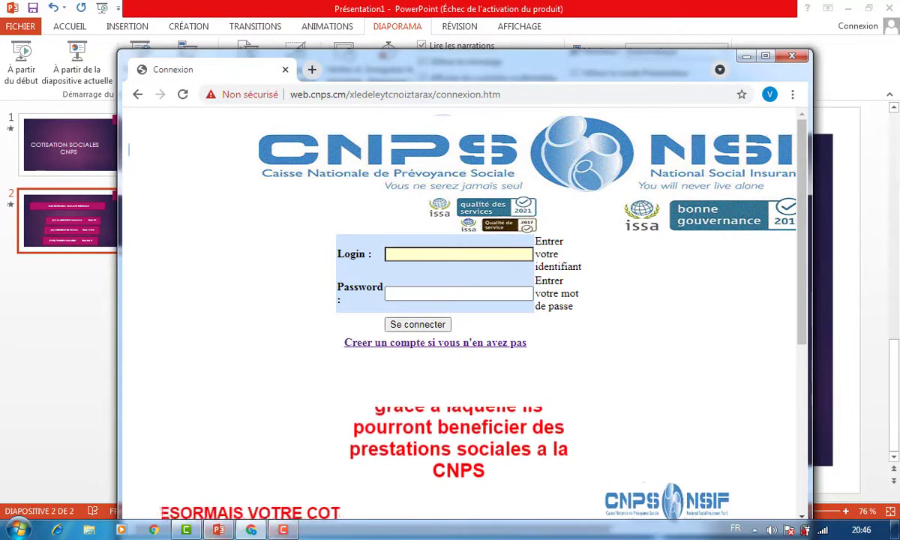
pyautogui.click(186, 530)
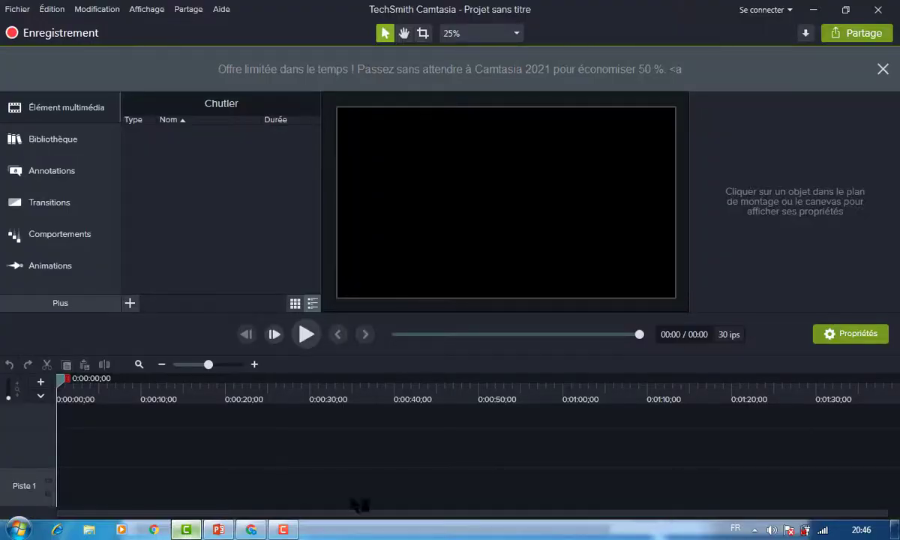
pyautogui.click(813, 11)
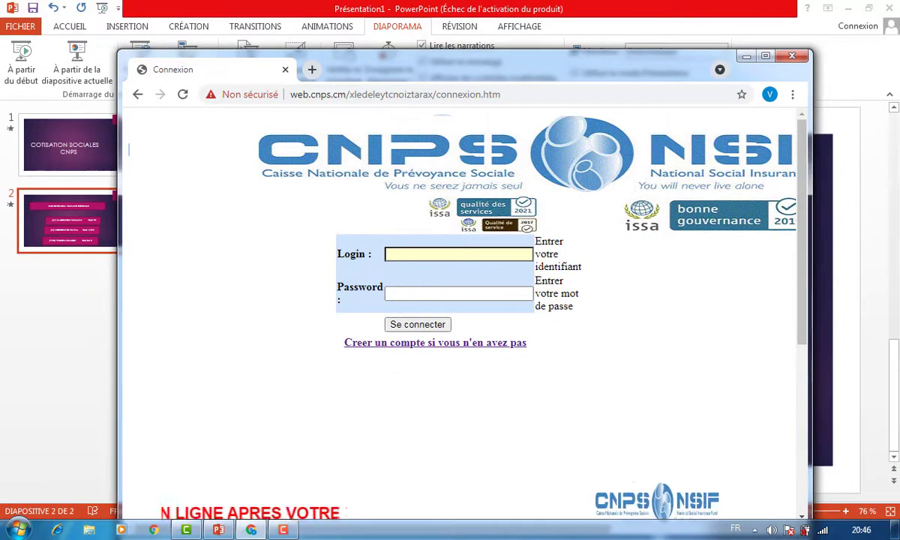
pyautogui.click(187, 530)
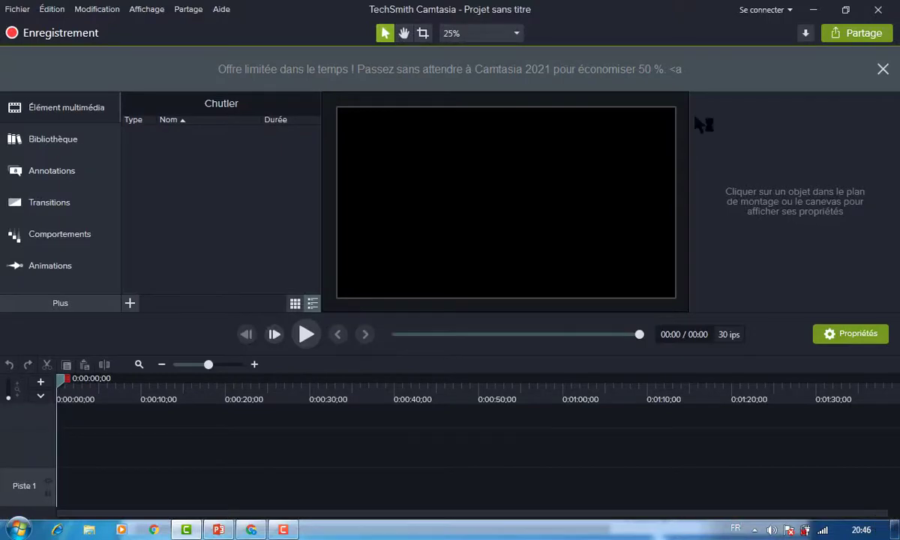
pyautogui.click(813, 11)
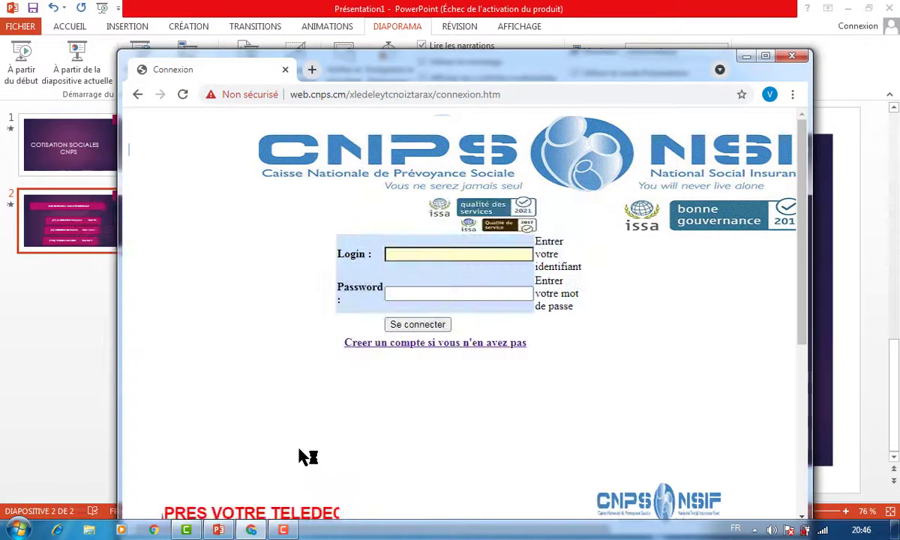
pyautogui.click(283, 530)
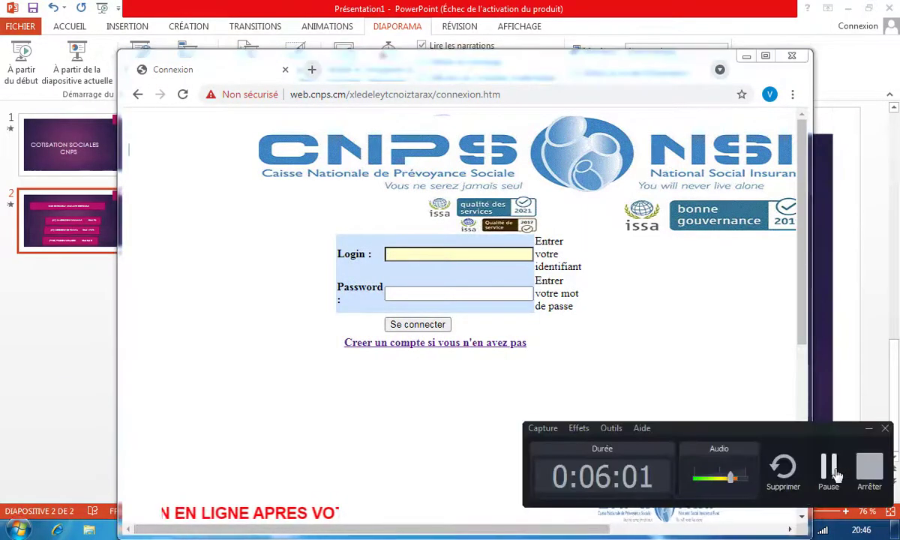
pyautogui.click(837, 474)
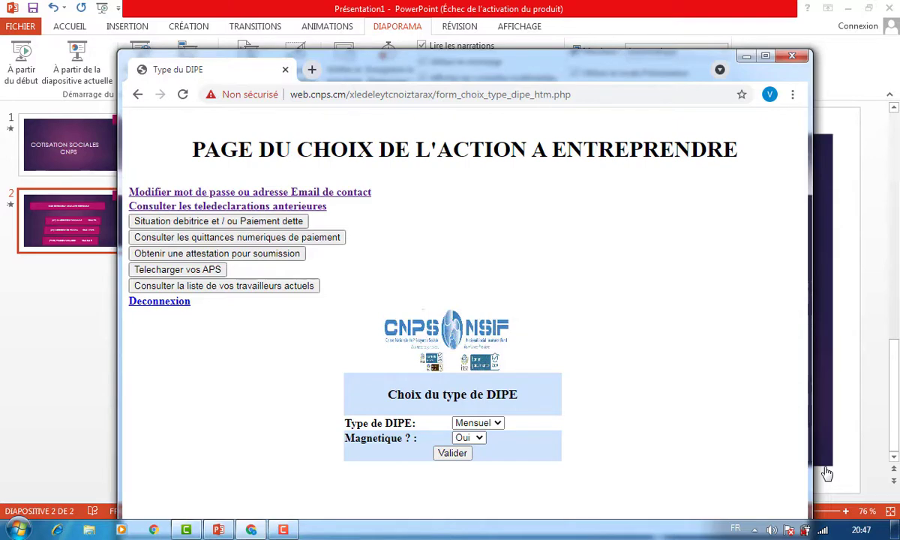
# Maximize the browser, consult the duplicate of the June 2021 declaration from the previous teledeclarations, and return to the action selection page
pyautogui.click(766, 57)
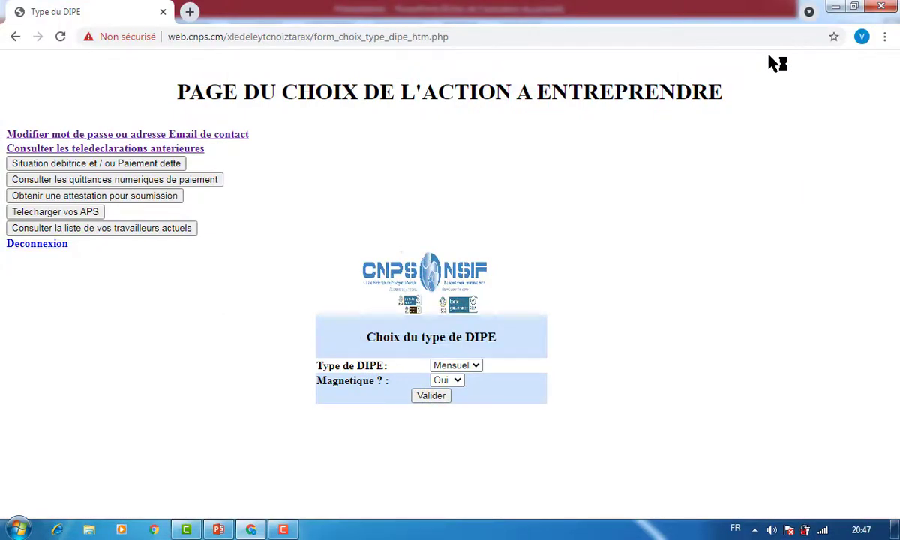
pyautogui.click(73, 150)
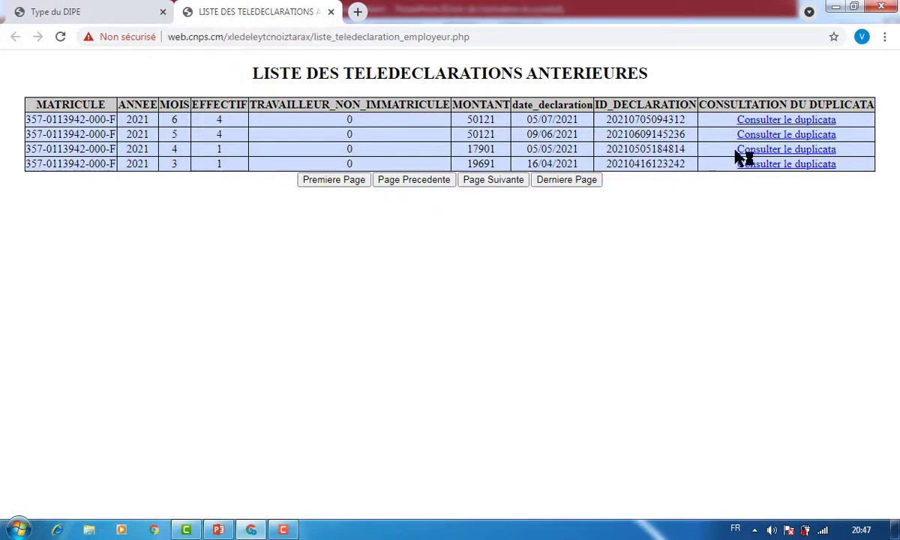
pyautogui.click(770, 125)
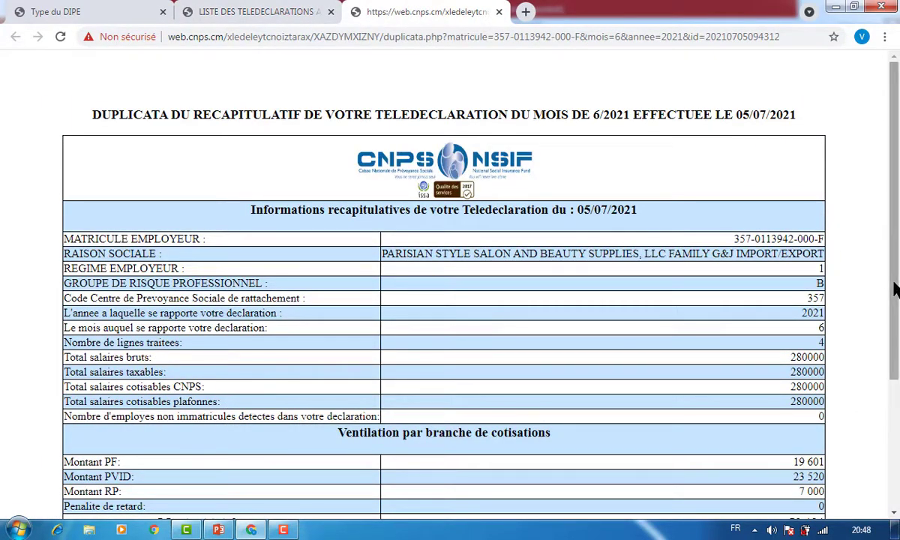
pyautogui.moveTo(895, 290); pyautogui.dragTo(897, 255)
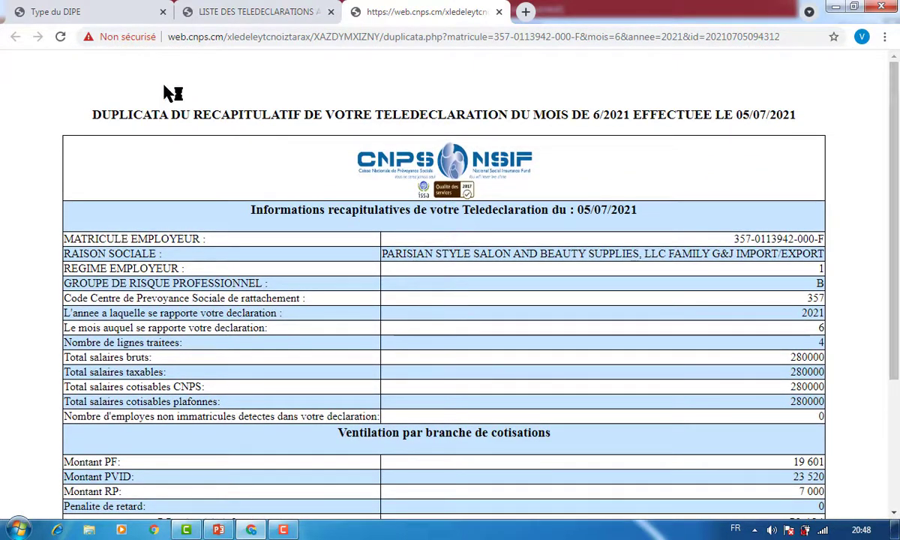
pyautogui.click(499, 13)
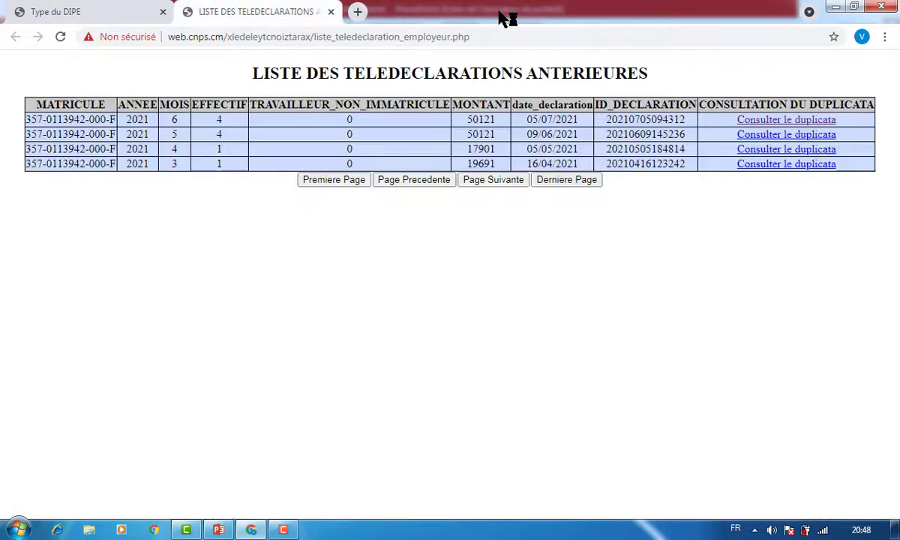
pyautogui.click(331, 13)
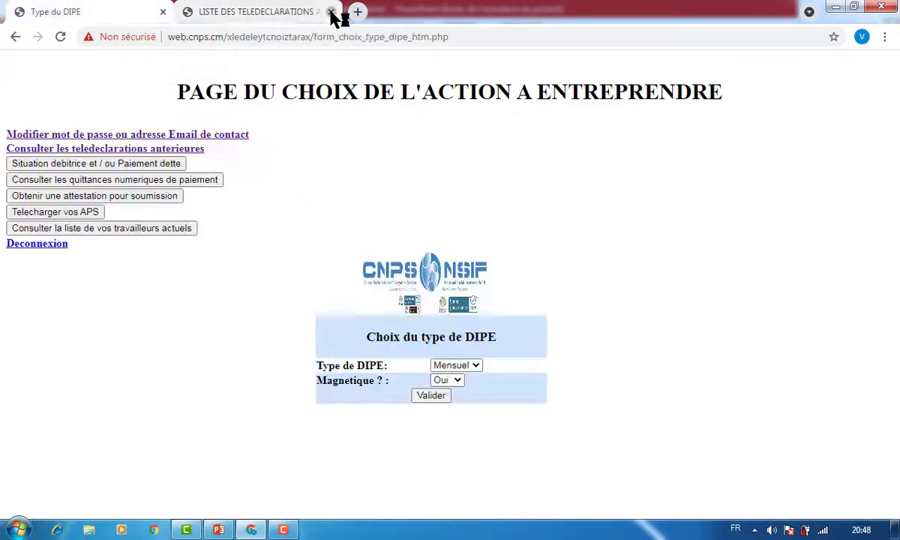
# Open the employer account's debt situation and show the month-by-month debts available for payment
pyautogui.click(87, 167)
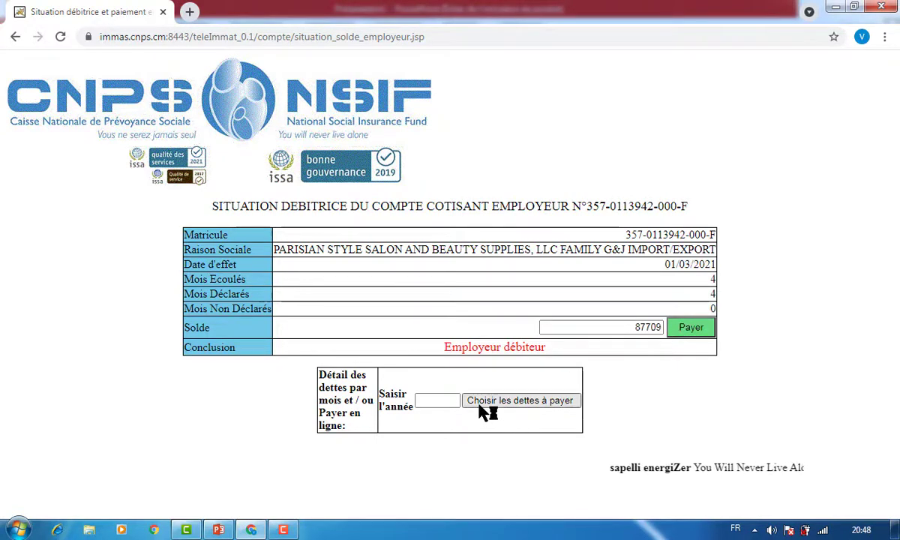
pyautogui.click(520, 403)
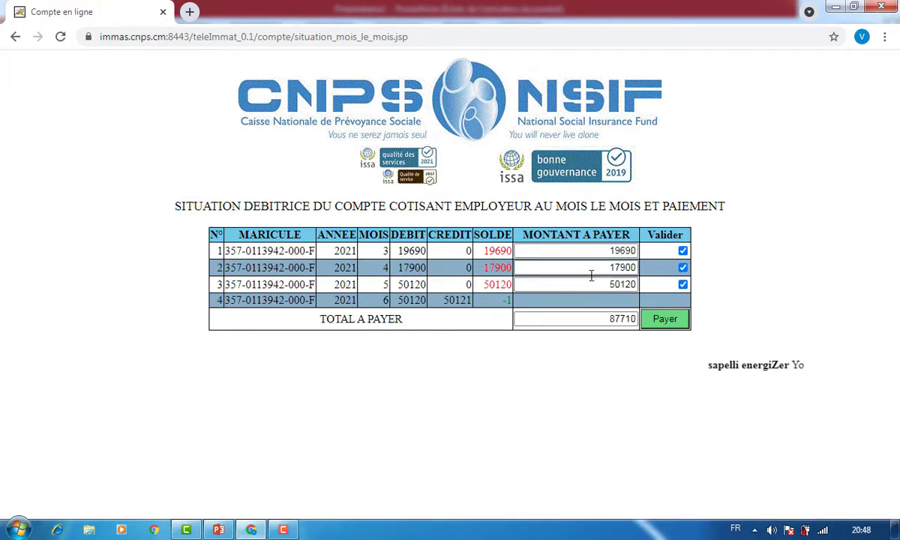
# Exclude months 5 and 4 of 2021 from the payment and confirm paying 19690 for month 3
pyautogui.click(683, 285)
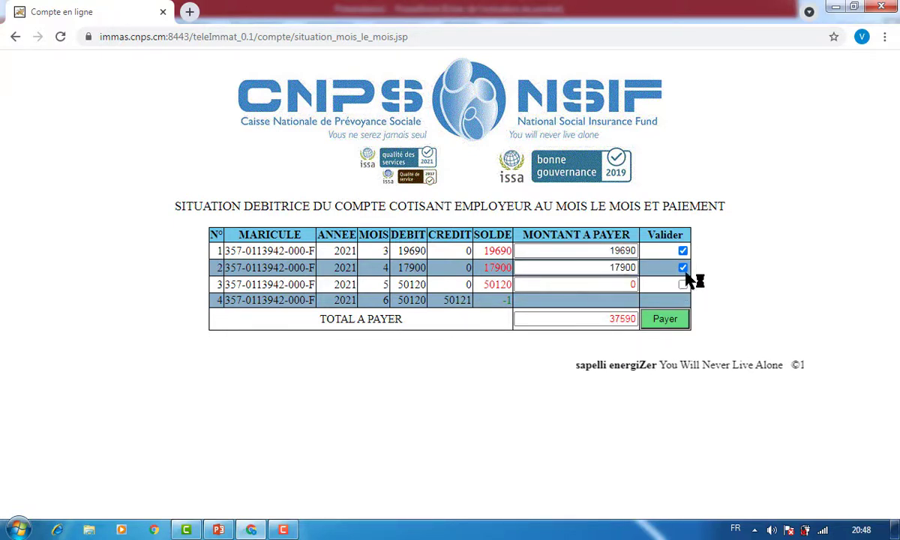
pyautogui.click(682, 268)
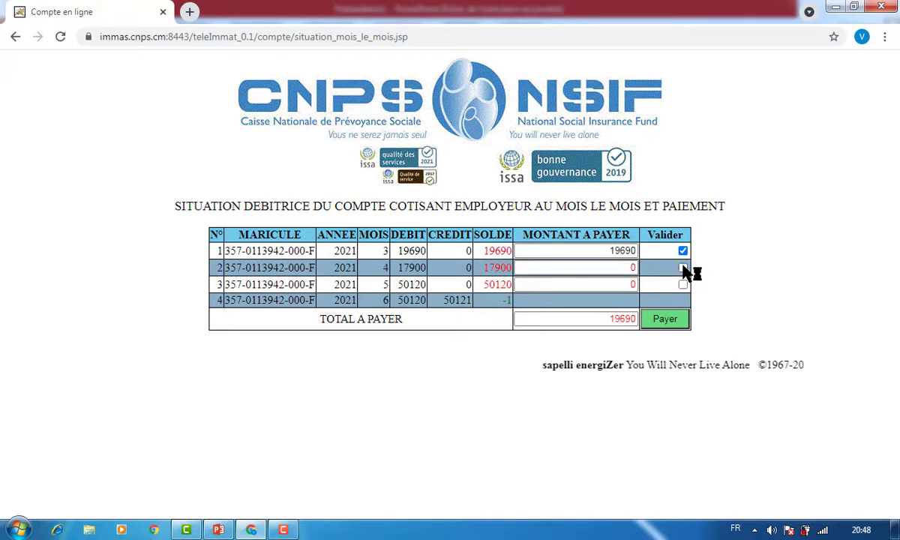
pyautogui.click(665, 322)
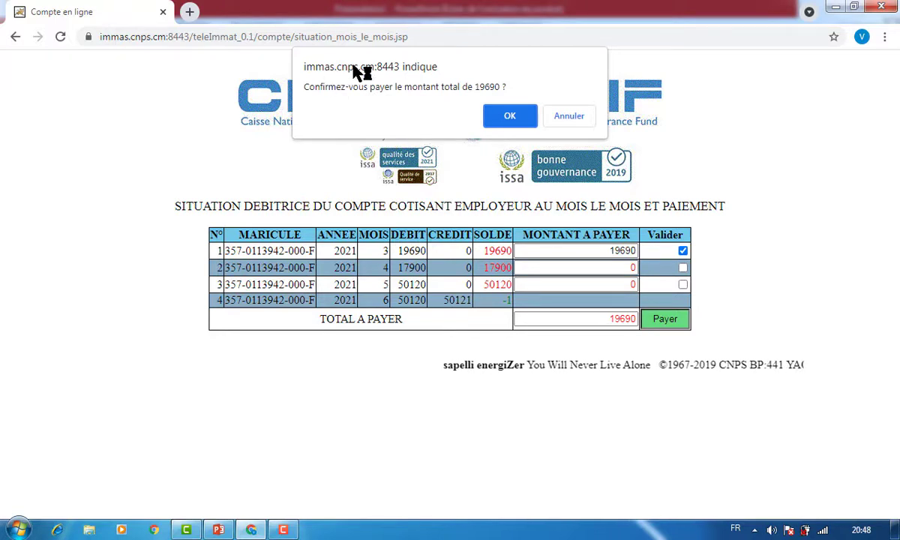
pyautogui.click(519, 121)
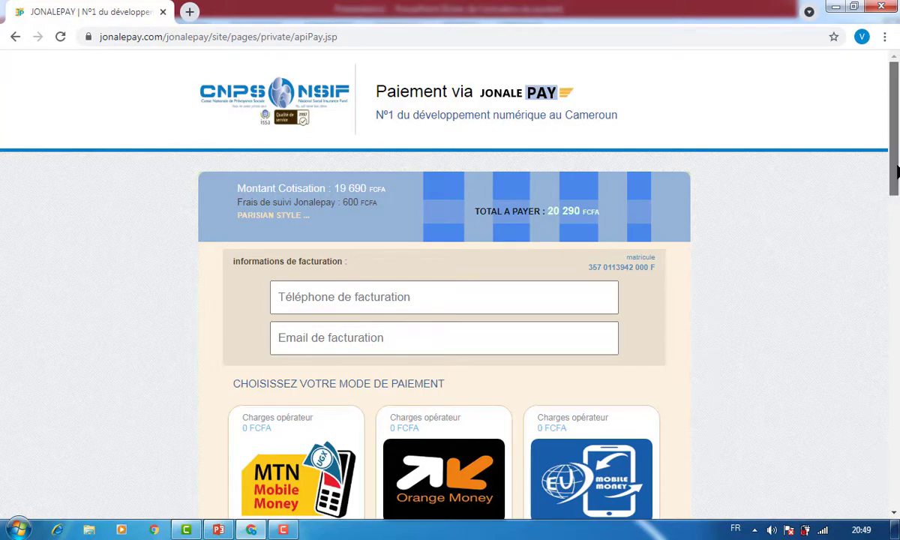
# Examine the Jonalepay payment page for the amount due, the required billing information and the available payment methods
pyautogui.moveTo(896, 173)
pyautogui.mouseDown()
pyautogui.moveTo(895, 201)
pyautogui.moveTo(897, 172)
pyautogui.mouseUp()
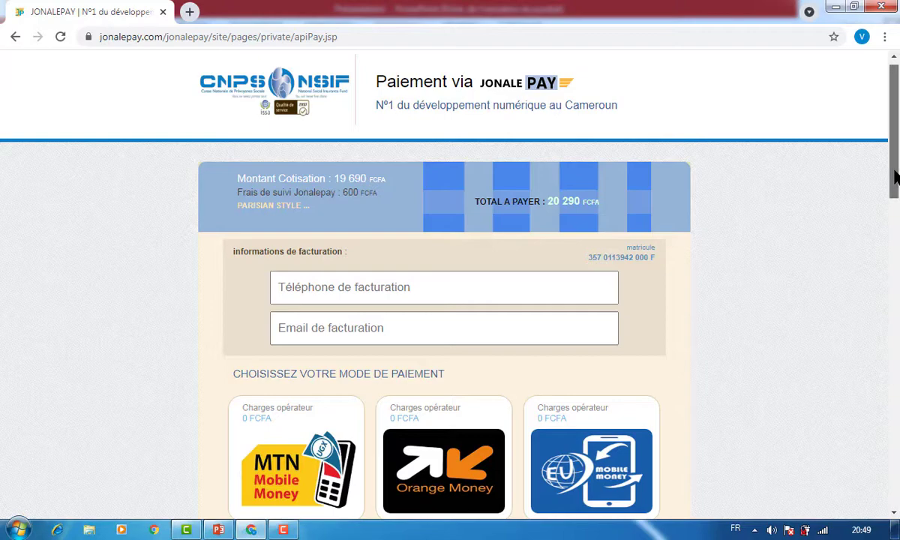
pyautogui.moveTo(894, 202); pyautogui.dragTo(879, 132)
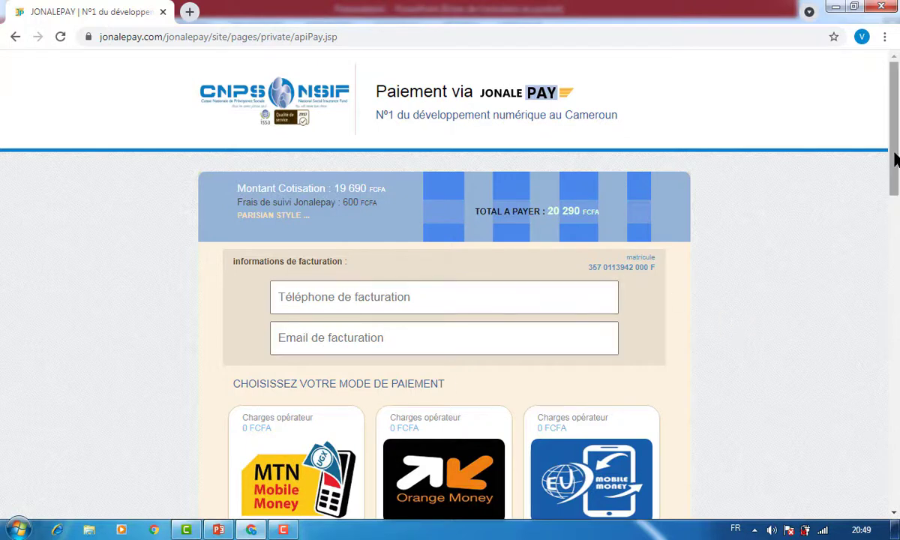
pyautogui.moveTo(894, 159); pyautogui.dragTo(892, 201)
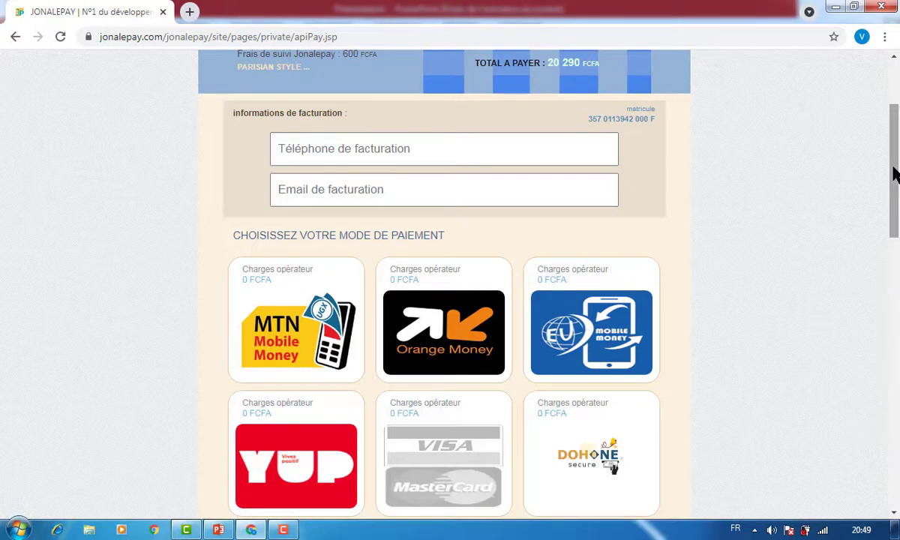
pyautogui.moveTo(894, 174); pyautogui.dragTo(896, 231)
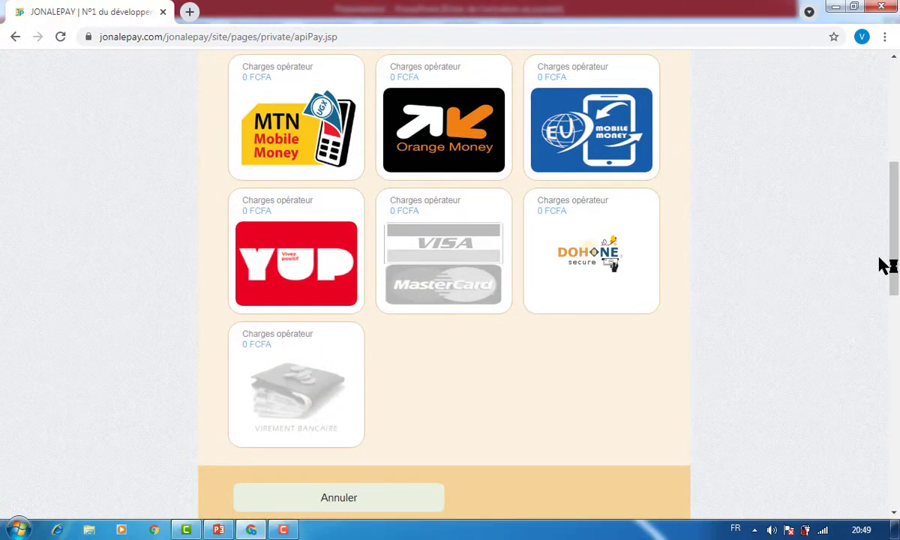
pyautogui.moveTo(893, 259); pyautogui.dragTo(879, 95)
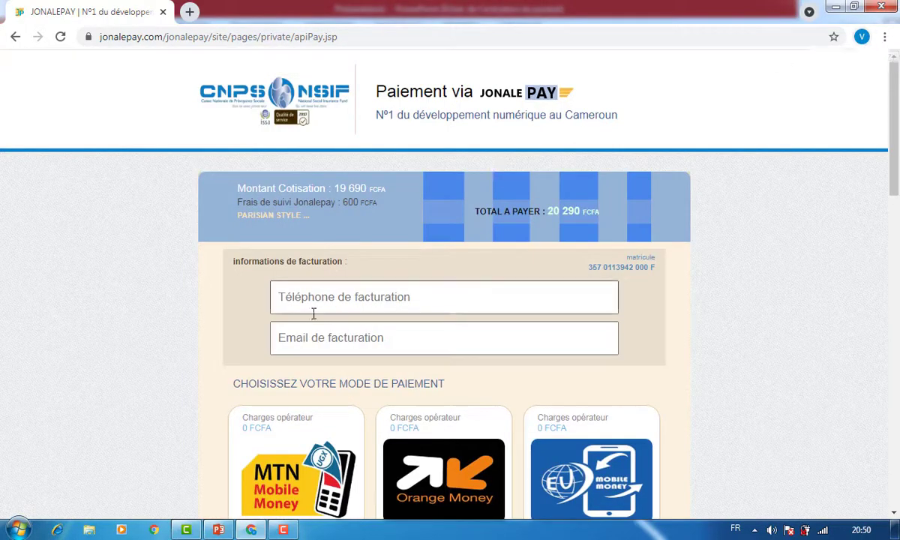